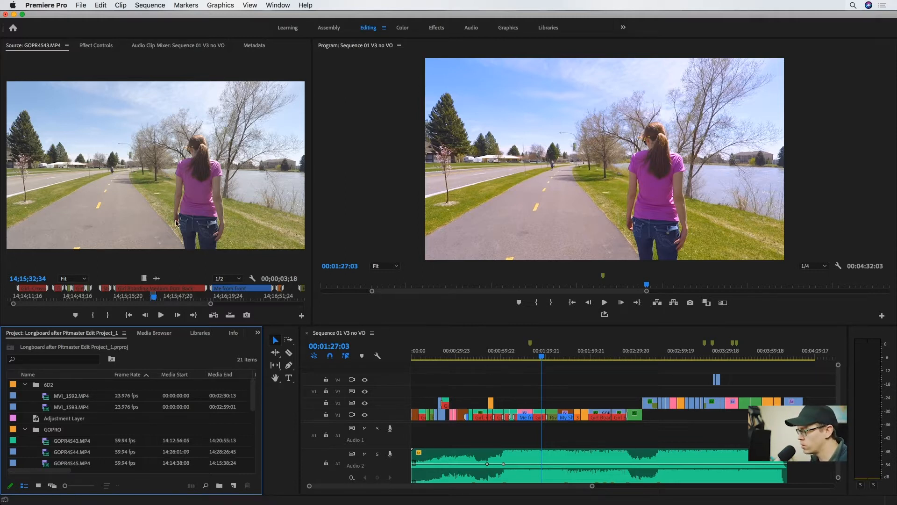
Add a marker to the source clip GOPR4543.MP4 at 14;20;48;27, where the girl walks away carrying the longboard
click(186, 205)
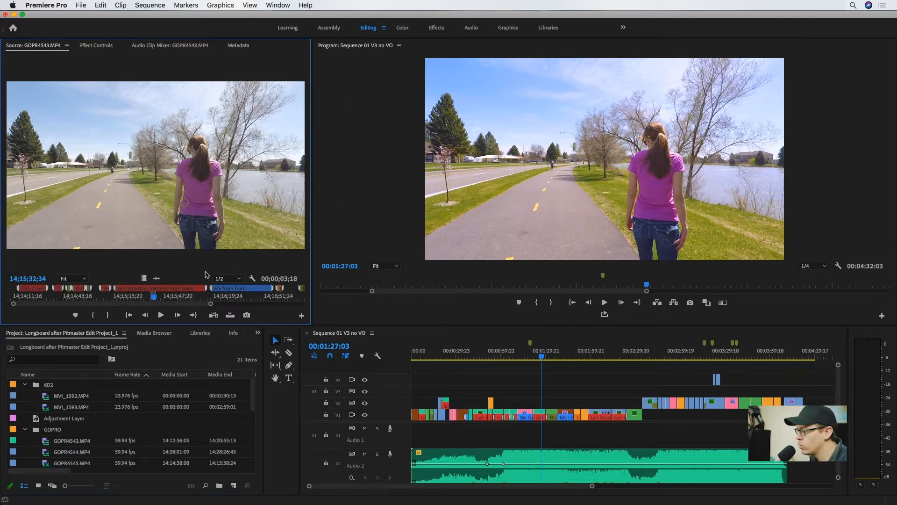
drag(211, 303, 308, 308)
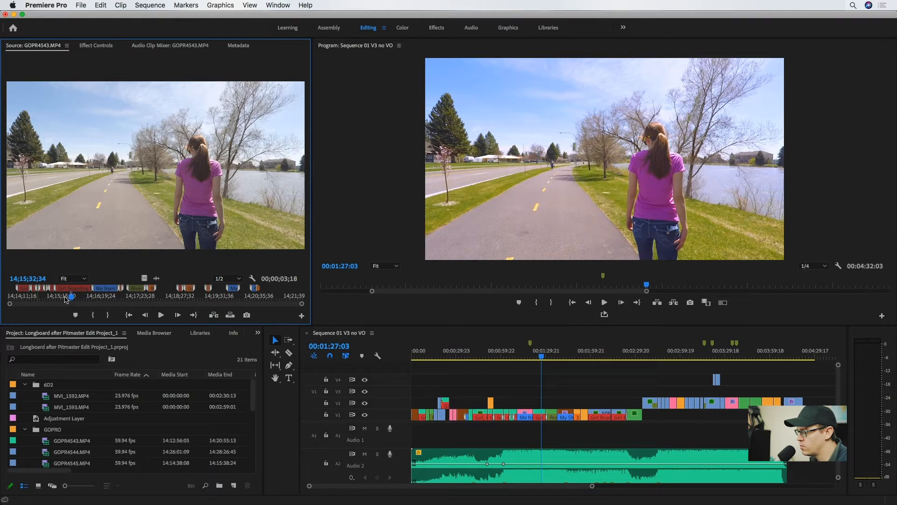
drag(74, 298, 230, 235)
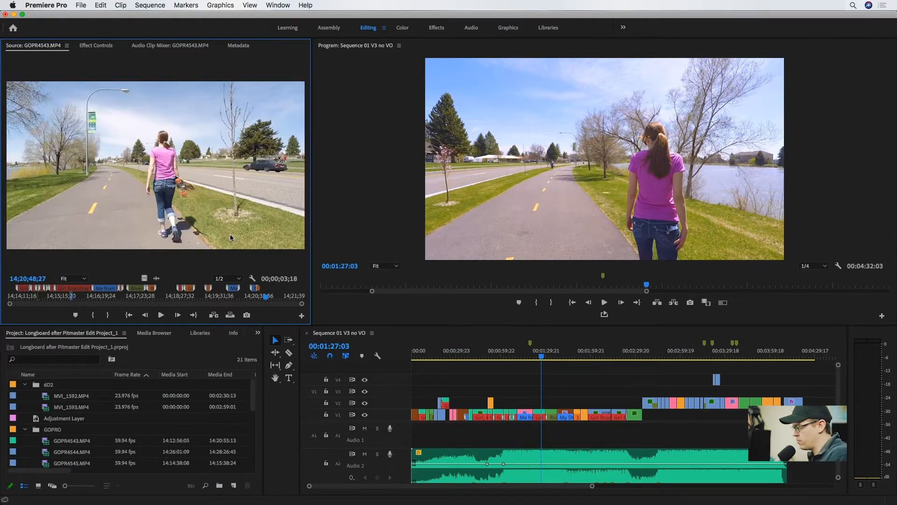
key(m)
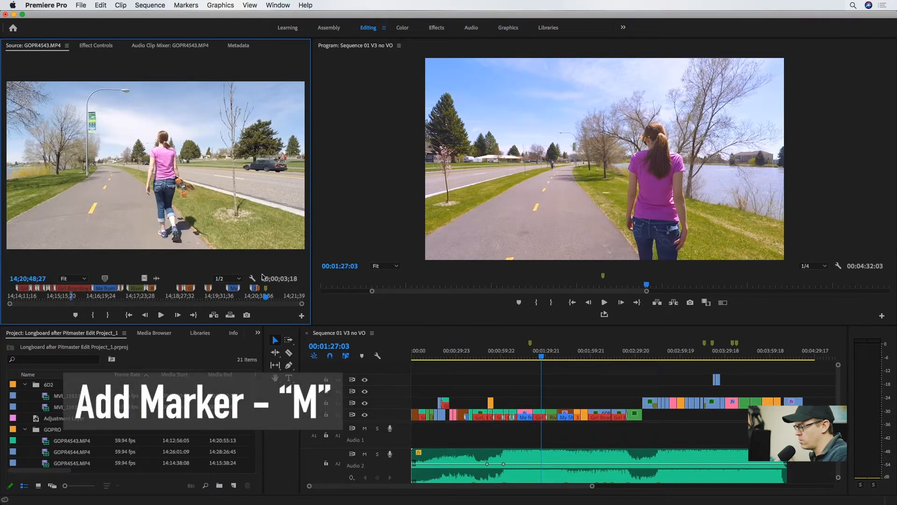
Name the new marker "Walking away", color it red and add the comment "she is walking away from the camera holding the longboard."
key(m)
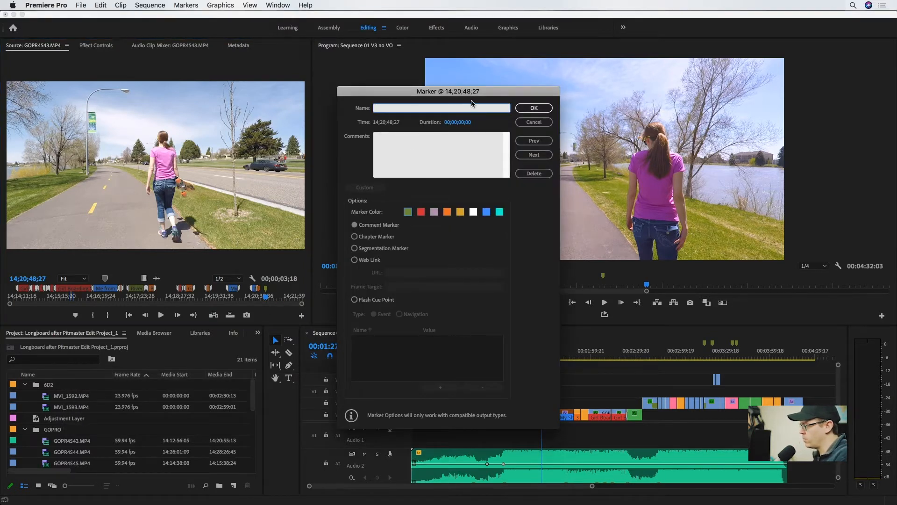
text(Walking away)
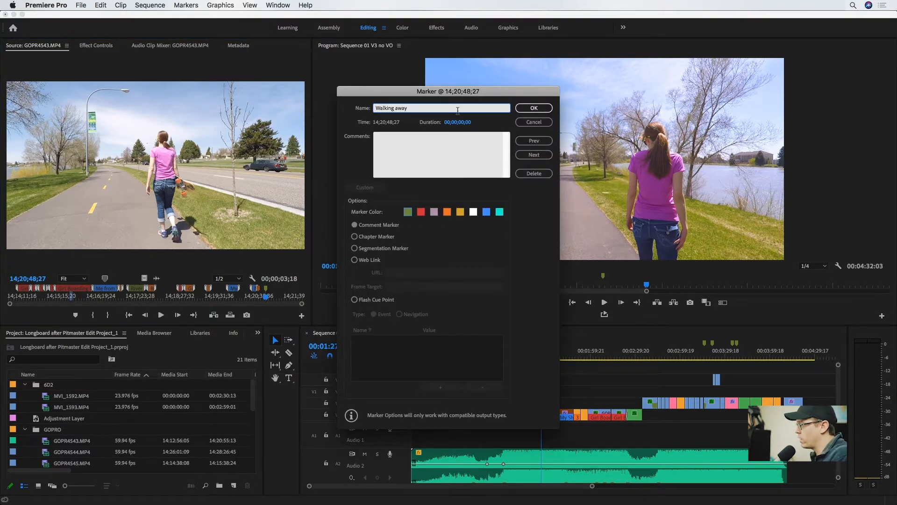
click(421, 213)
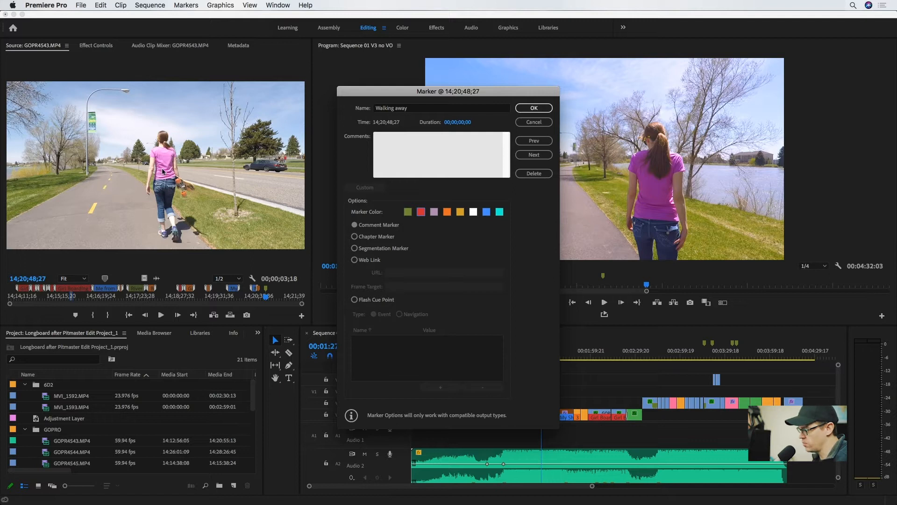
click(446, 155)
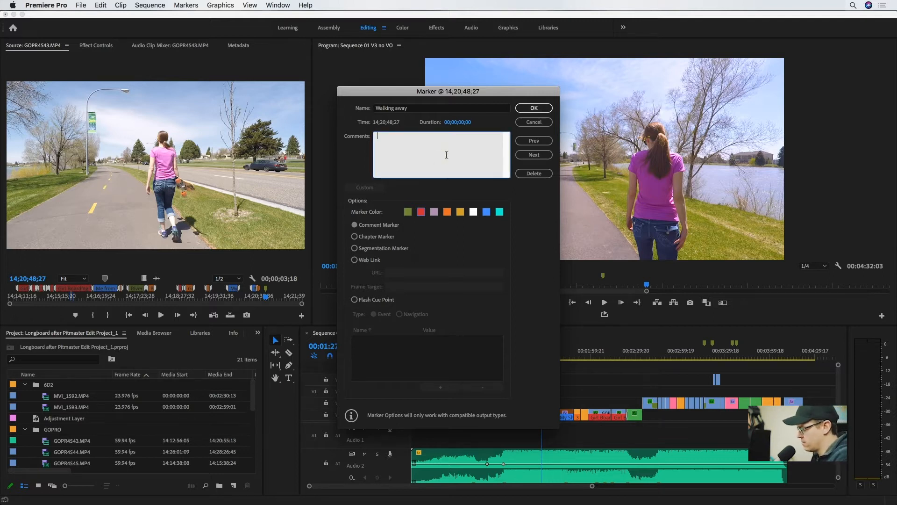
text(she is walking away from the camera holding the longboard.)
click(533, 109)
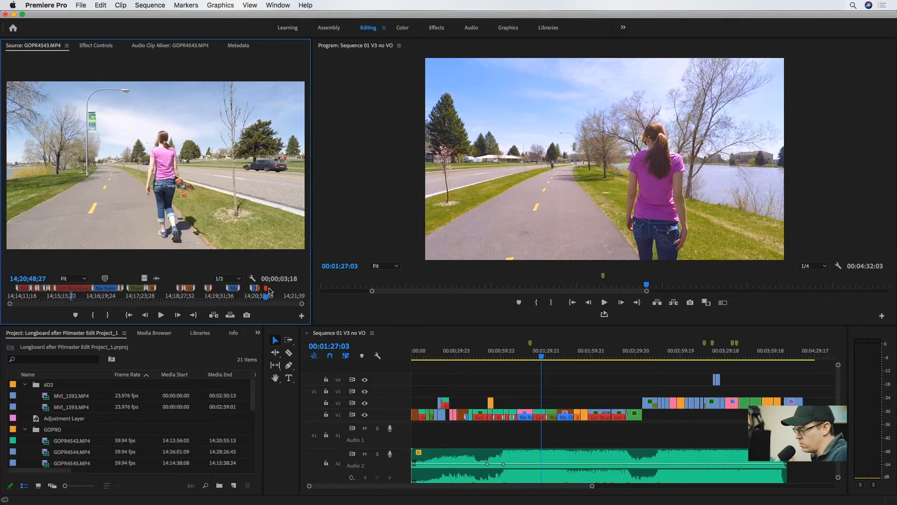
Stretch the Walking away marker from a single point into a range about 7 seconds long
mouse_move(267, 291)
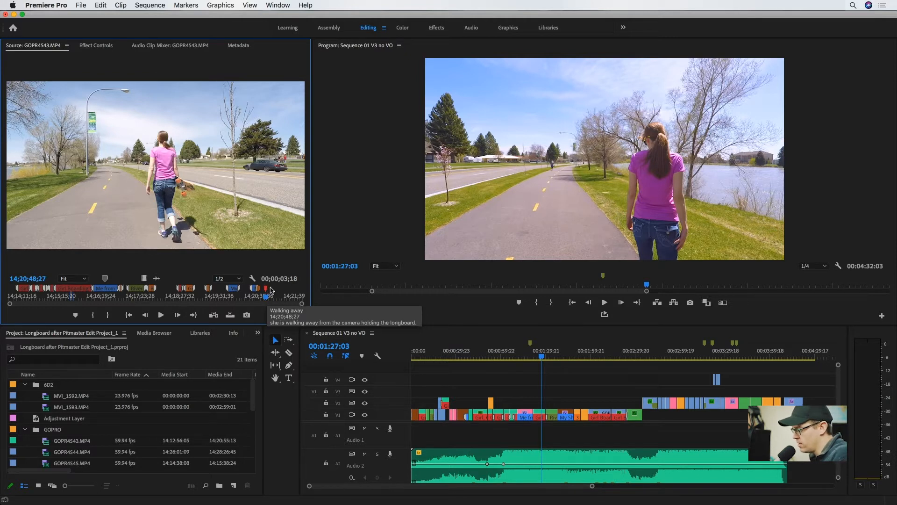
alt+right_click(268, 291)
mouse_move(267, 291)
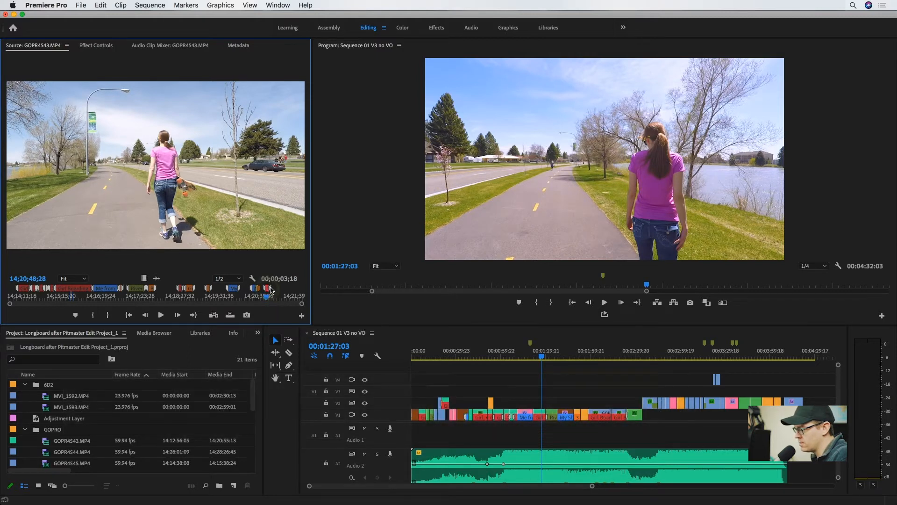
Find the start of the walking shot at 14;20;44;41 and move the Walking away marker range to begin there
drag(266, 296, 266, 299)
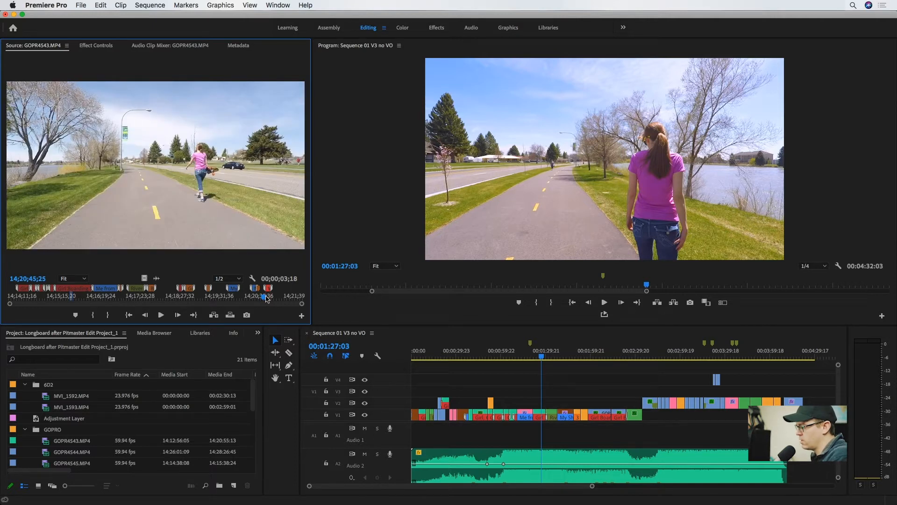
key(Left)
key(Left)
key(Left)
key(Left)
mouse_move(263, 286)
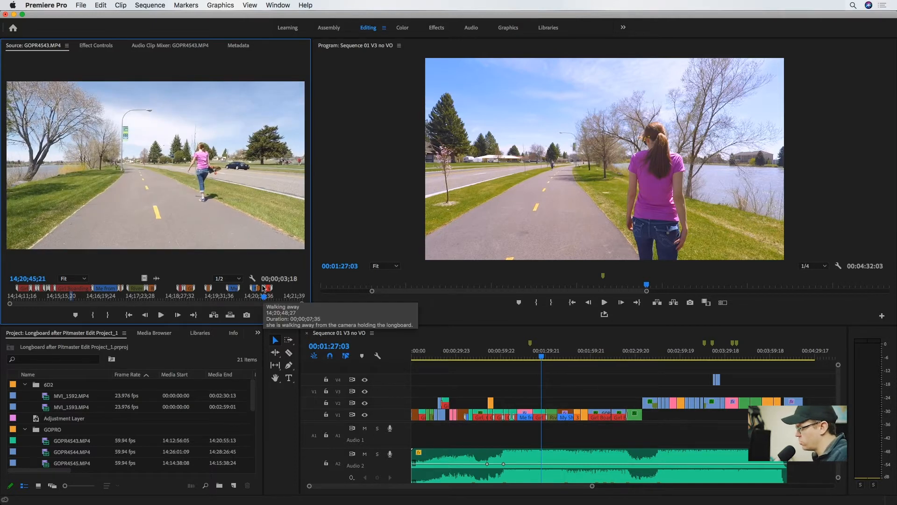
key(j)
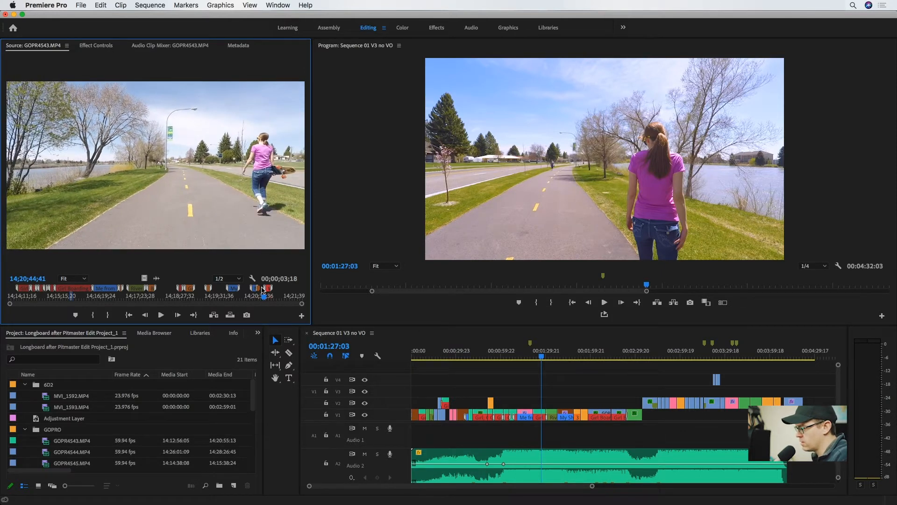
key(=)
key(=)
key(=)
key(=)
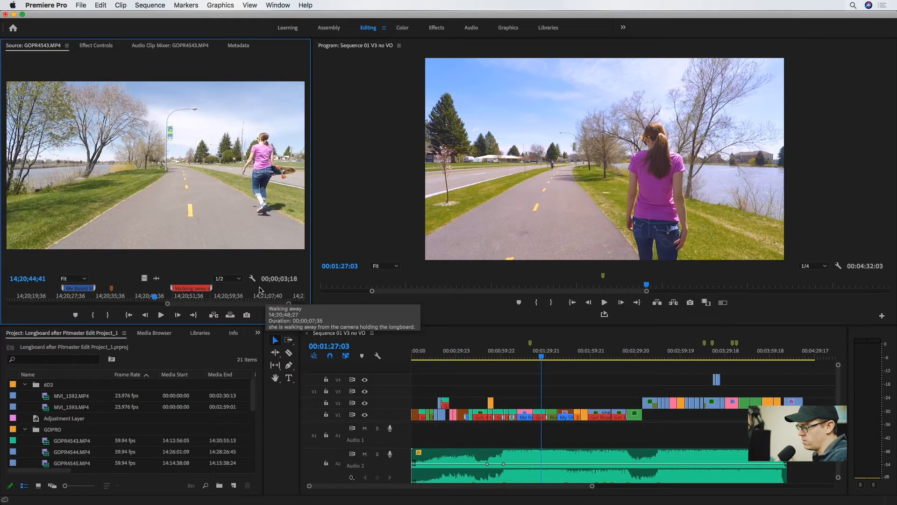
drag(193, 290, 154, 290)
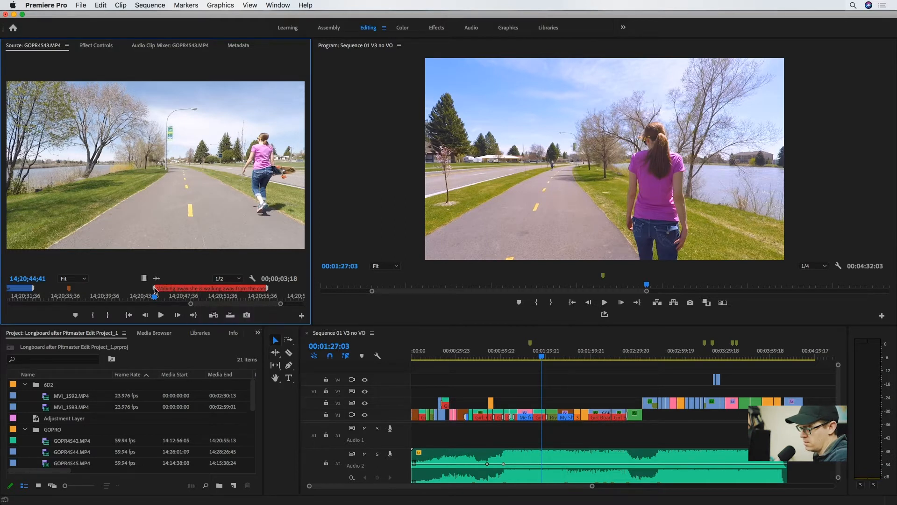
Trim the end of the Walking away marker range to 14;20;48;48 in the source clip
drag(154, 298, 196, 307)
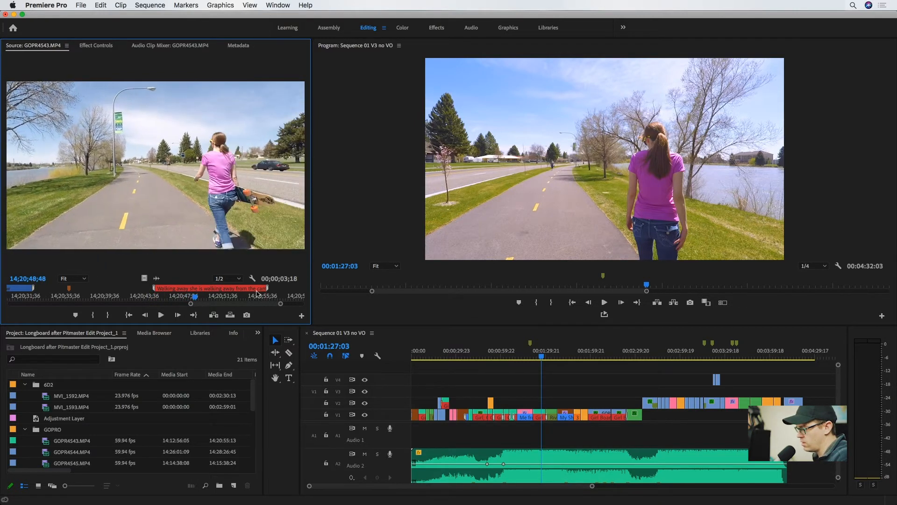
drag(268, 288, 196, 309)
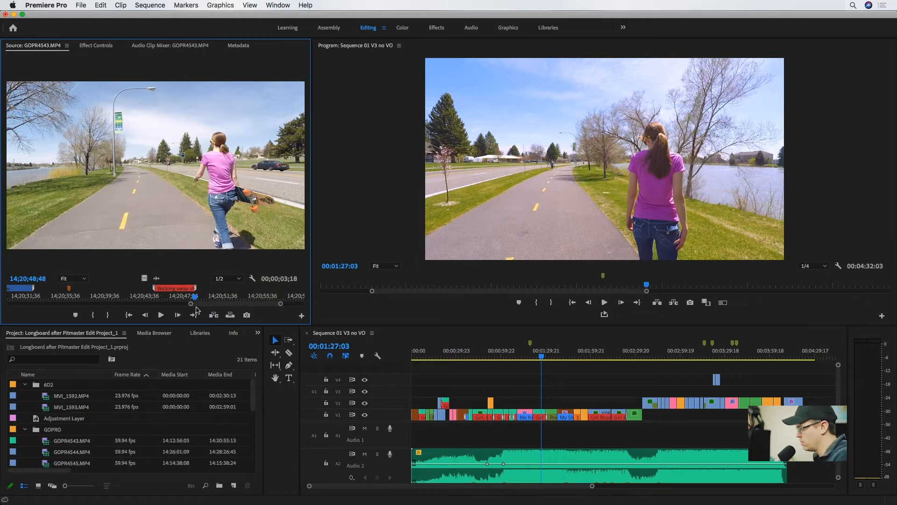
key(minus)
key(minus)
key(minus)
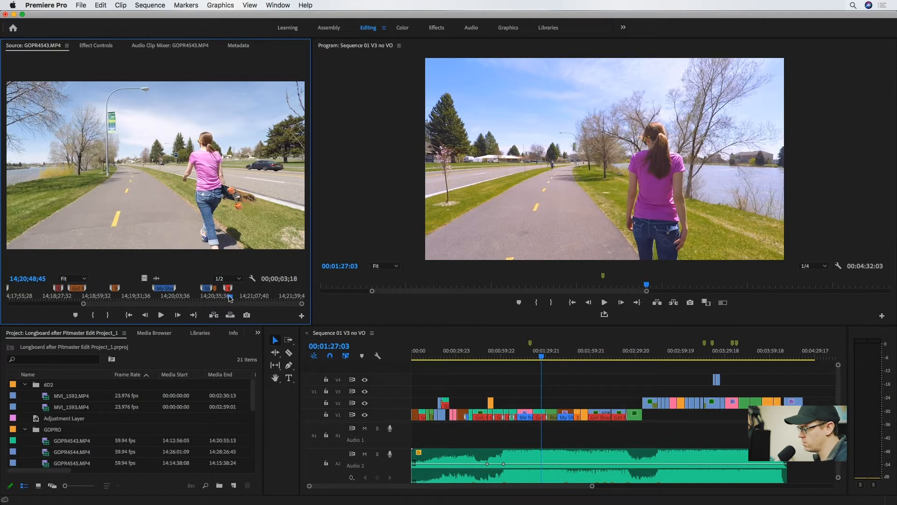
mouse_move(230, 298)
mouse_down()
mouse_move(150, 306)
mouse_move(267, 306)
mouse_move(236, 303)
mouse_up()
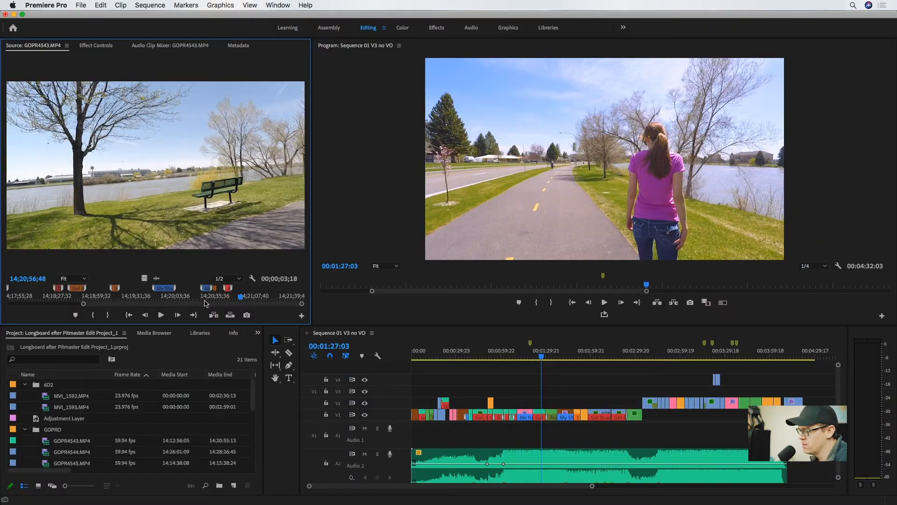
Display the list of all markers in the source clip and browse through its entries
click(195, 354)
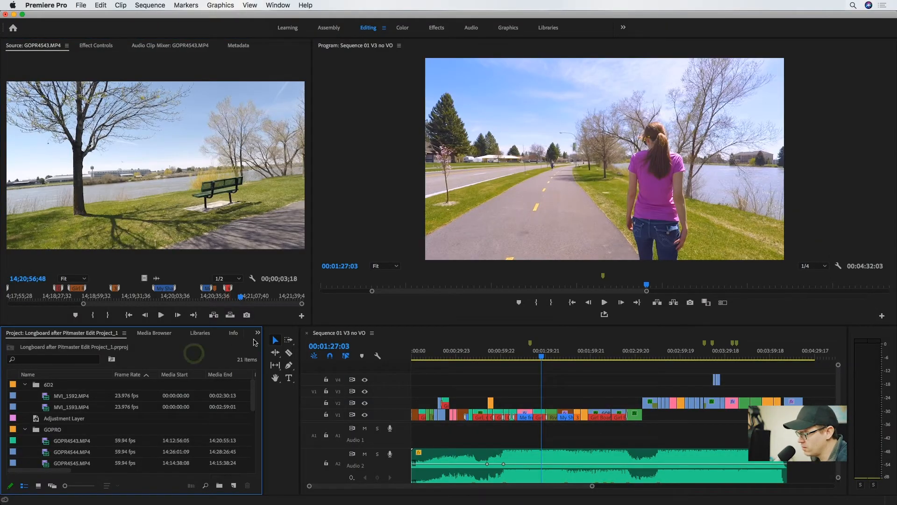
click(257, 332)
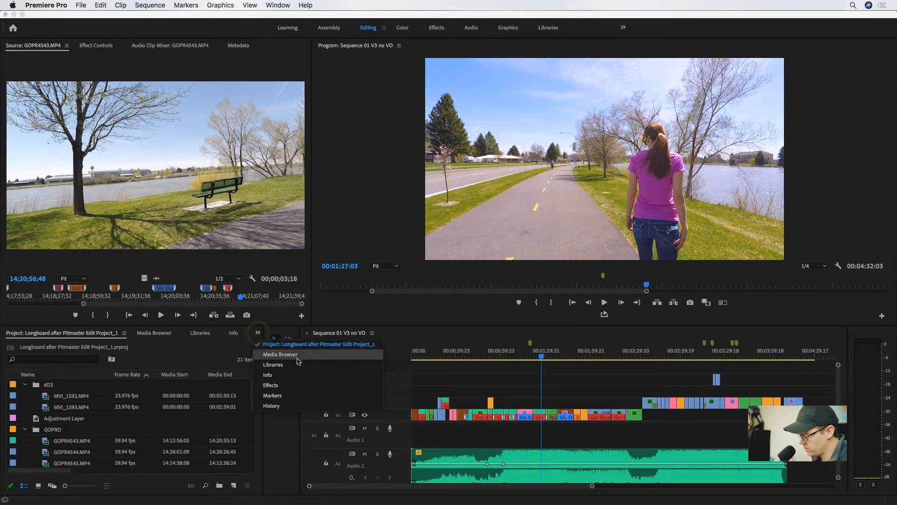
click(278, 397)
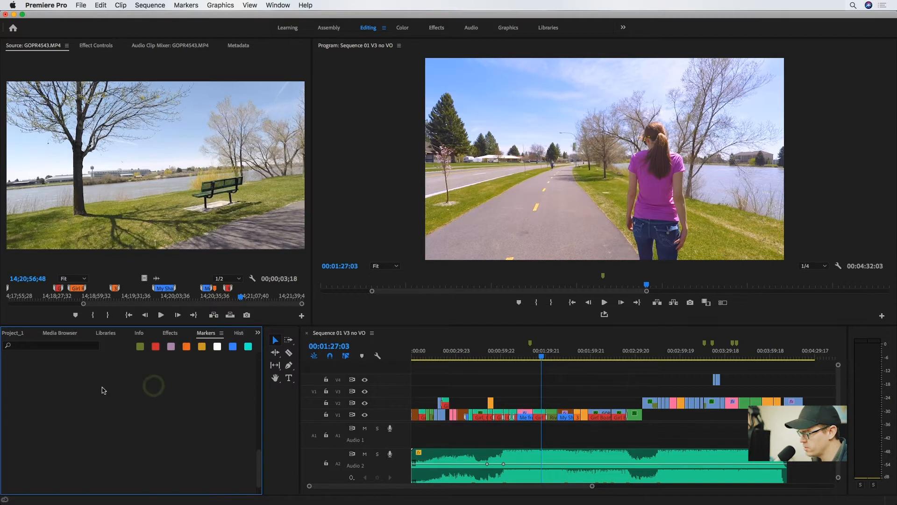
click(213, 210)
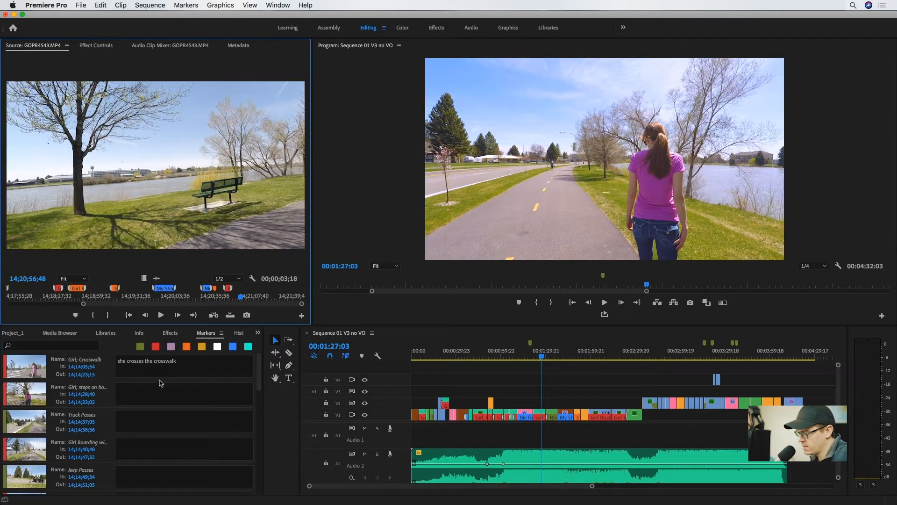
scroll(154, 411, down, 10)
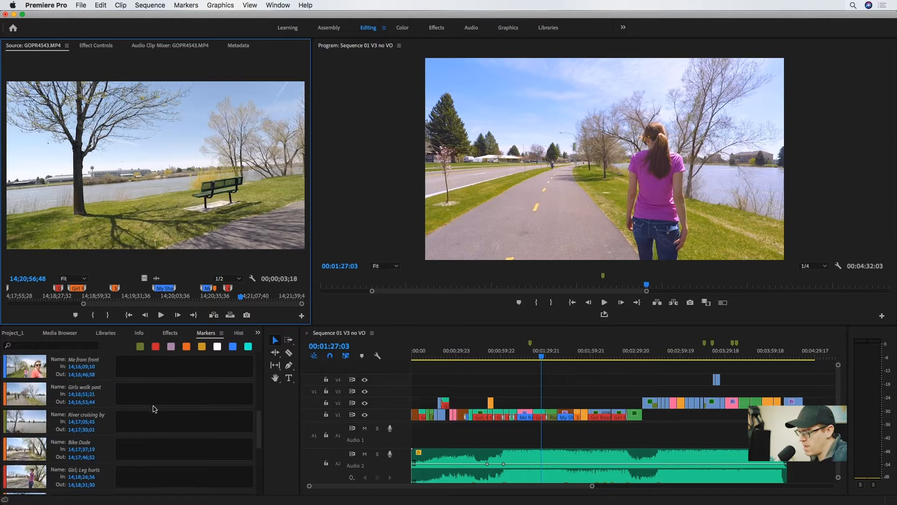
scroll(155, 421, down, 5)
scroll(157, 433, up, 15)
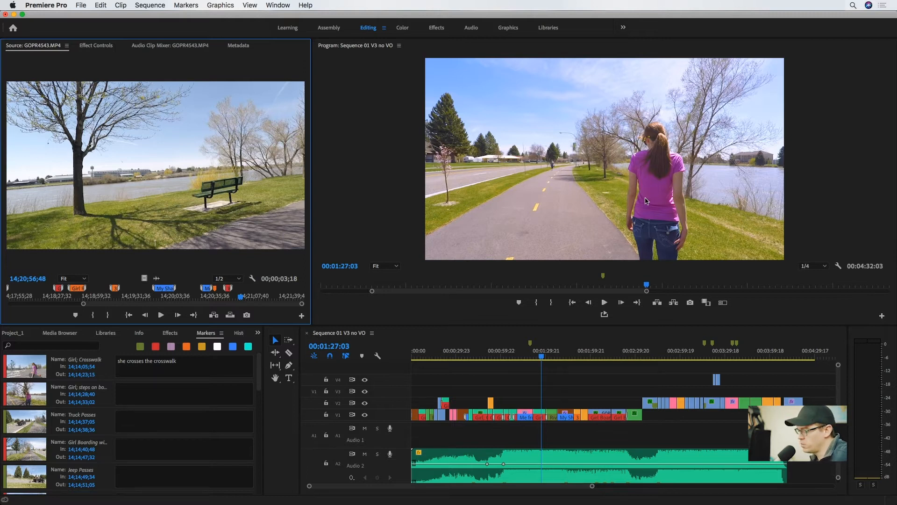
Filter the marker list to red markers, look through them and clear the red filter
click(157, 349)
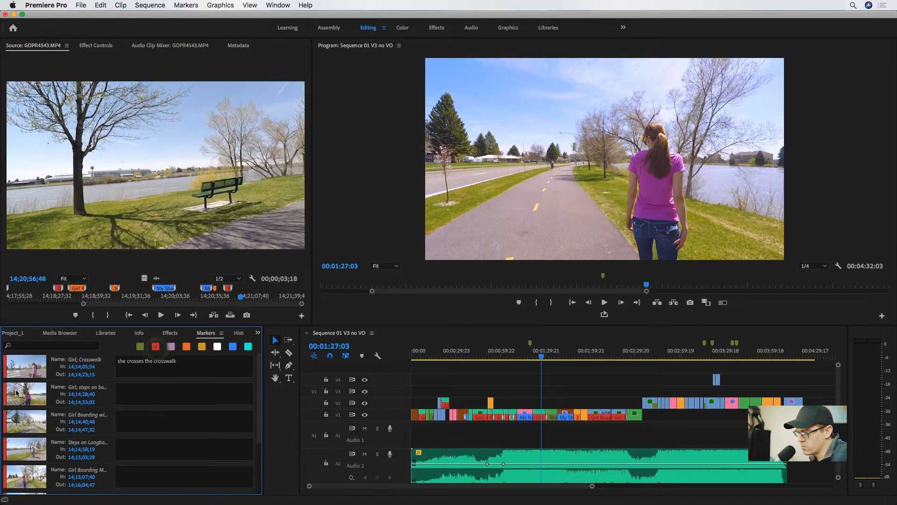
scroll(19, 395, down, 3)
scroll(25, 422, up, 2)
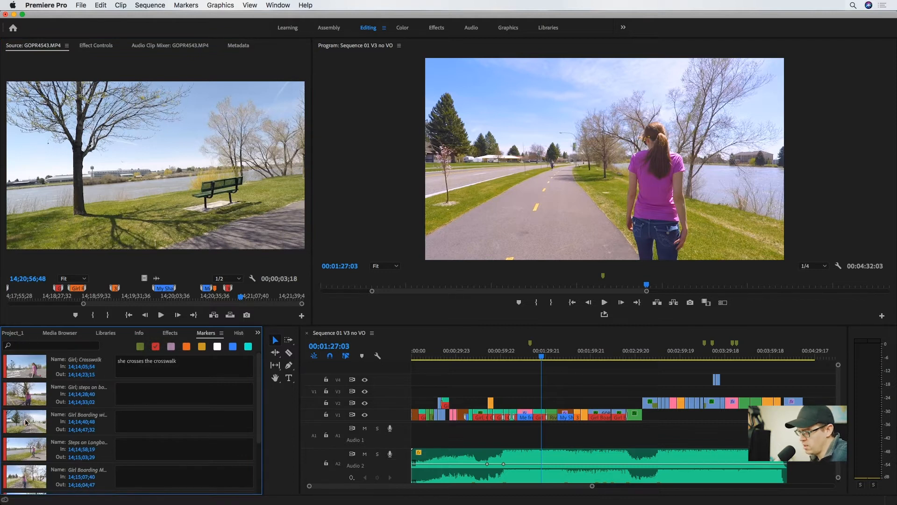
click(157, 348)
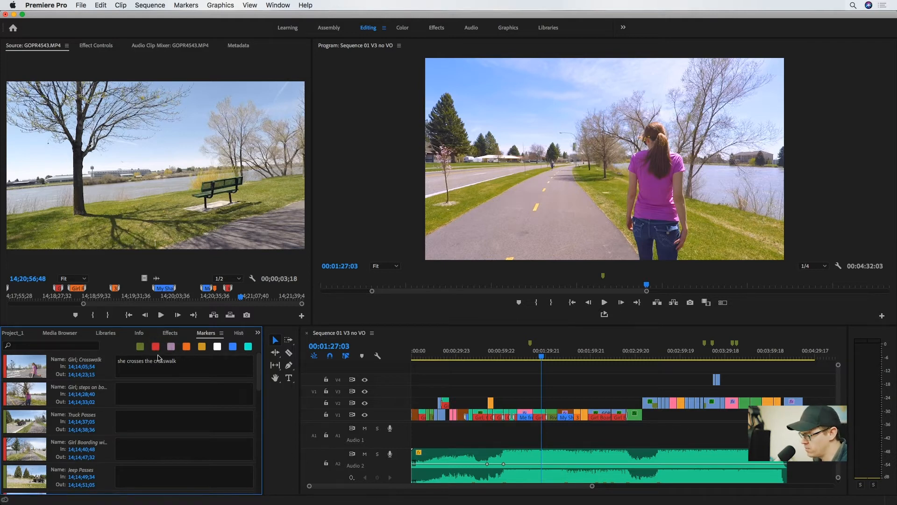
Filter the marker list to green markers and view the Jeep Passes, River cruising by and Truck Passes shots in the source clip
click(141, 349)
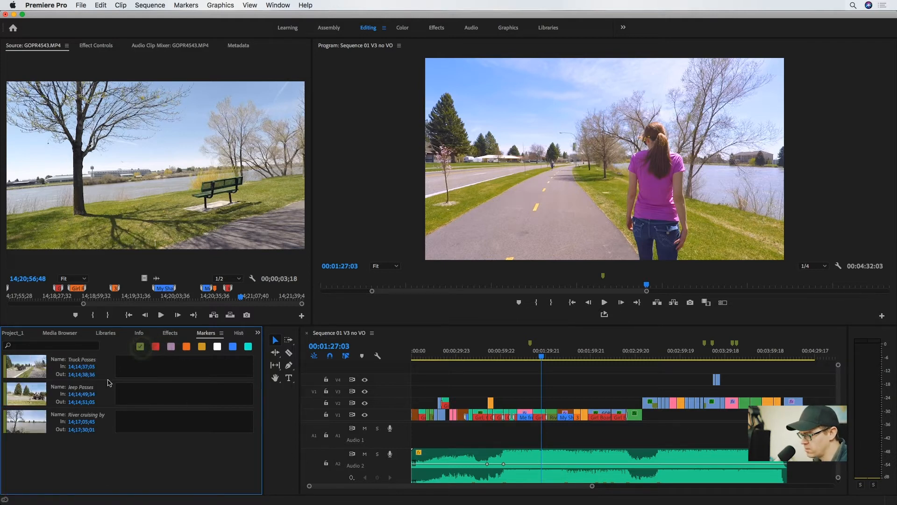
click(30, 369)
click(29, 395)
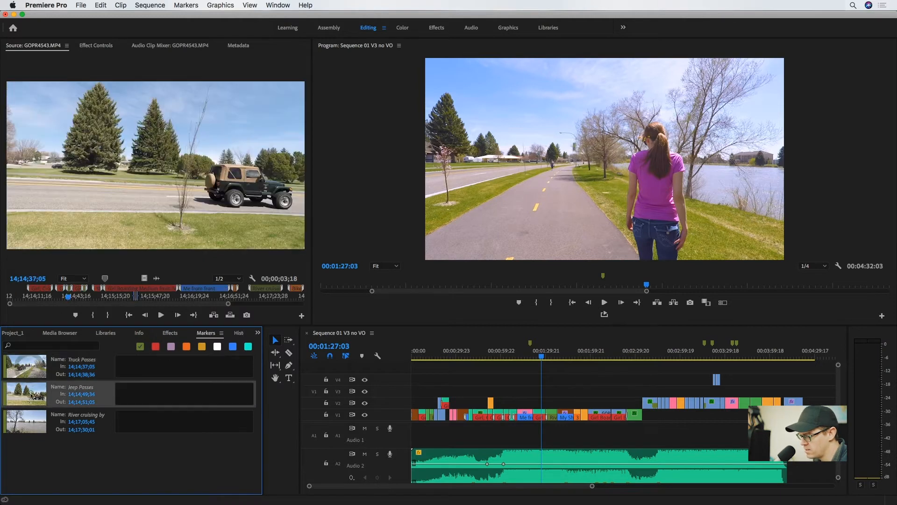
click(34, 421)
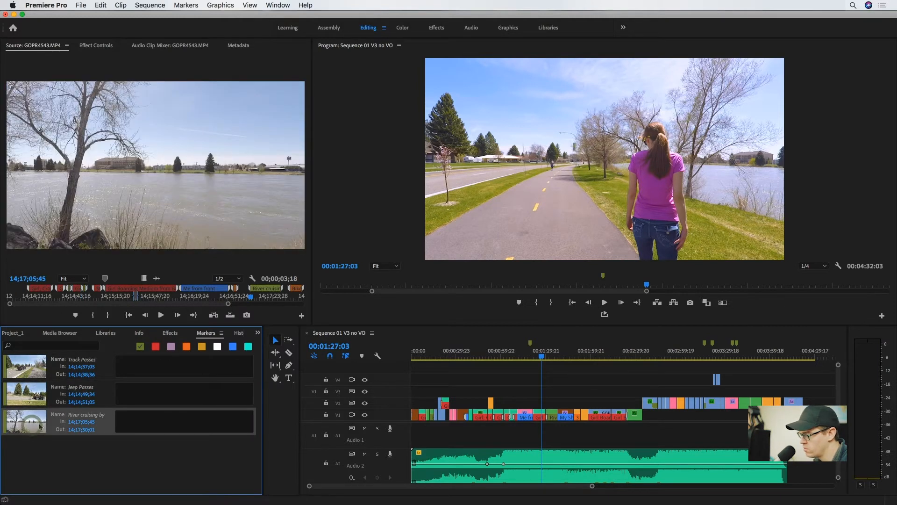
click(41, 389)
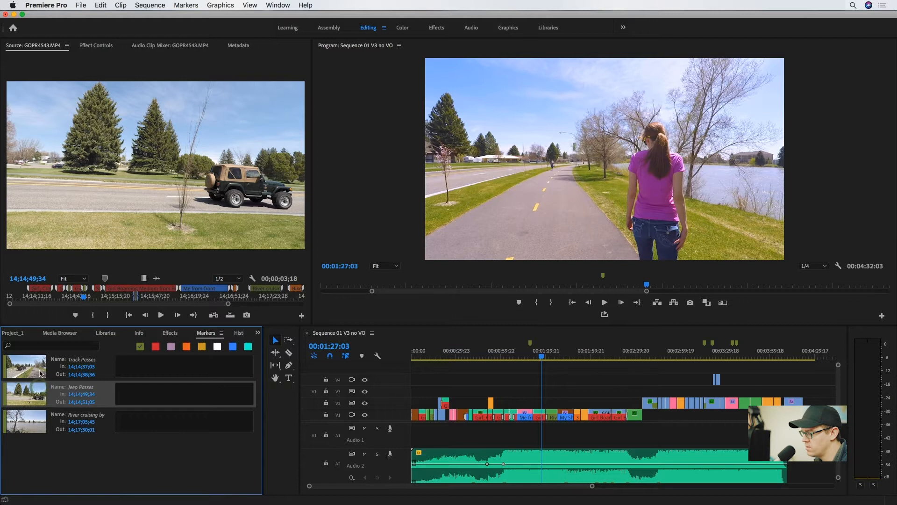
click(40, 369)
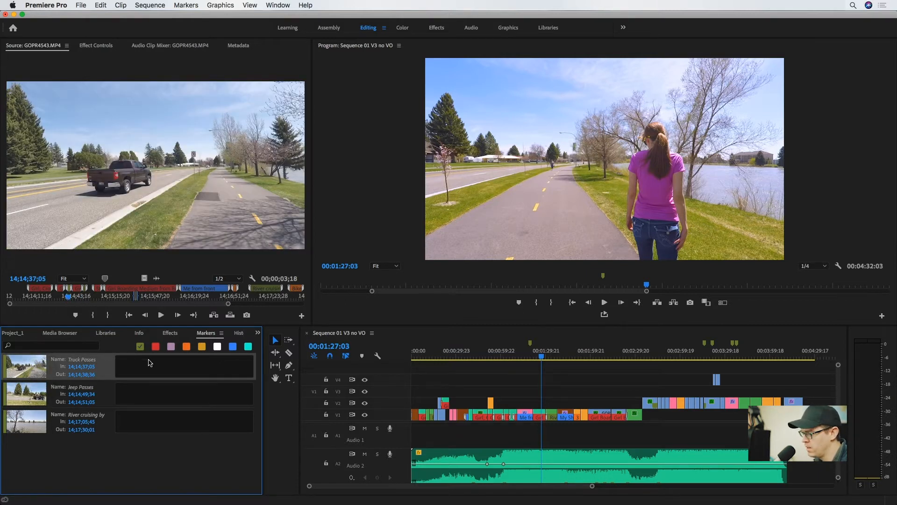
click(68, 300)
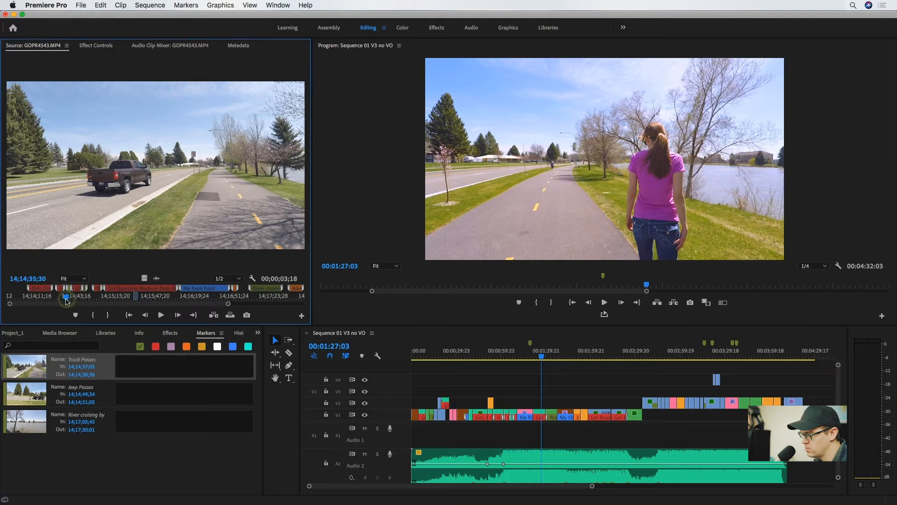
Play through the Truck Passes shot in the source clip and park the playhead at 14;14;37;46
key(space)
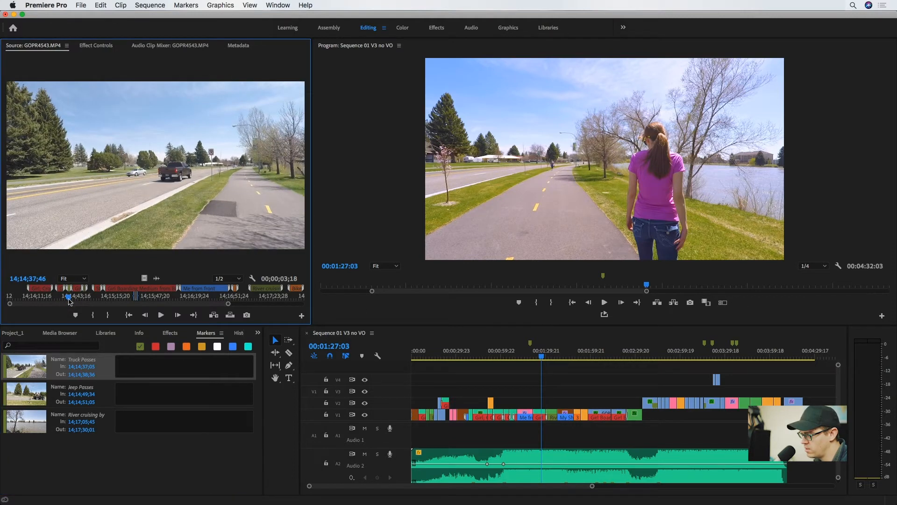
click(69, 299)
drag(67, 302, 69, 302)
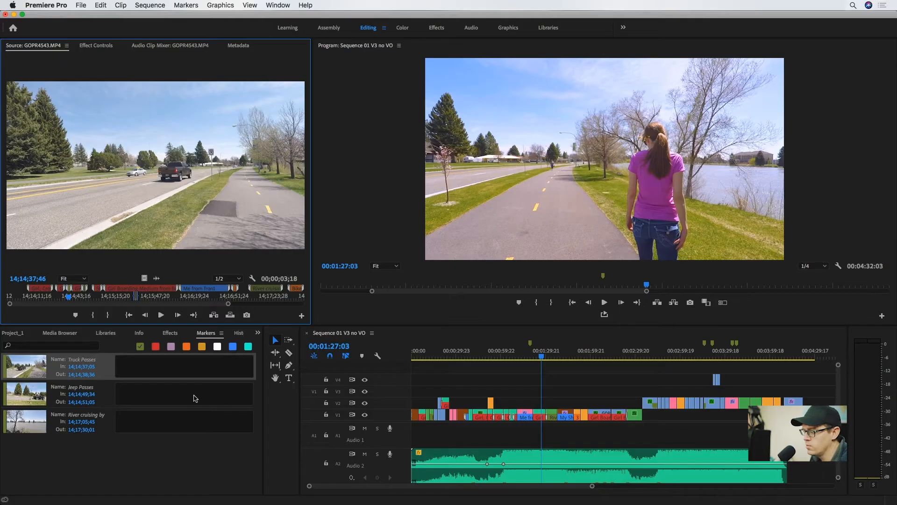
Examine the project's contents, looking through the clips in the 6D2 and GOPRO bins and the sequences below them
click(8, 335)
scroll(87, 400, down, 8)
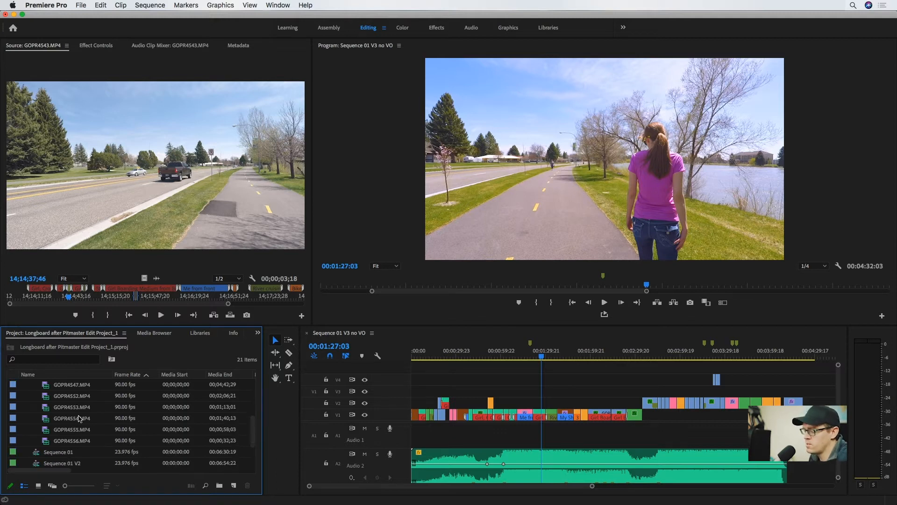
scroll(75, 437, up, 4)
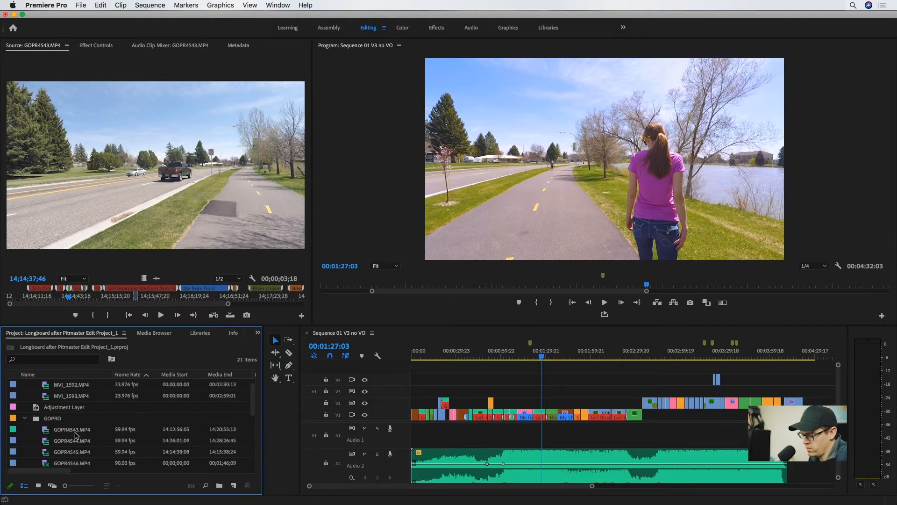
scroll(75, 435, down, 2)
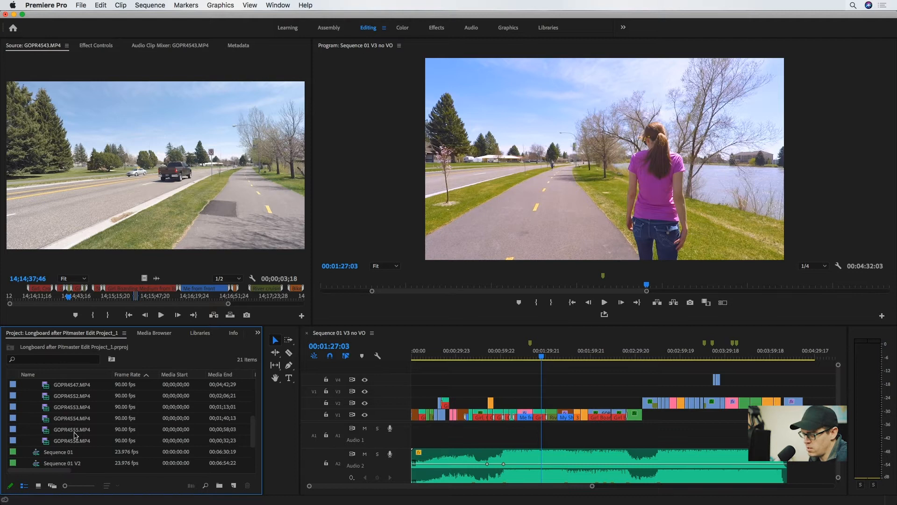
scroll(75, 435, up, 2)
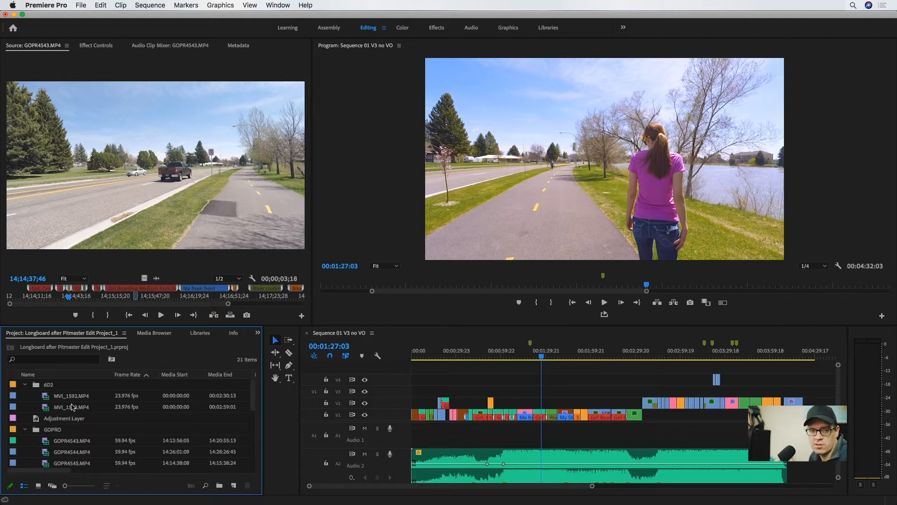
scroll(71, 436, down, 6)
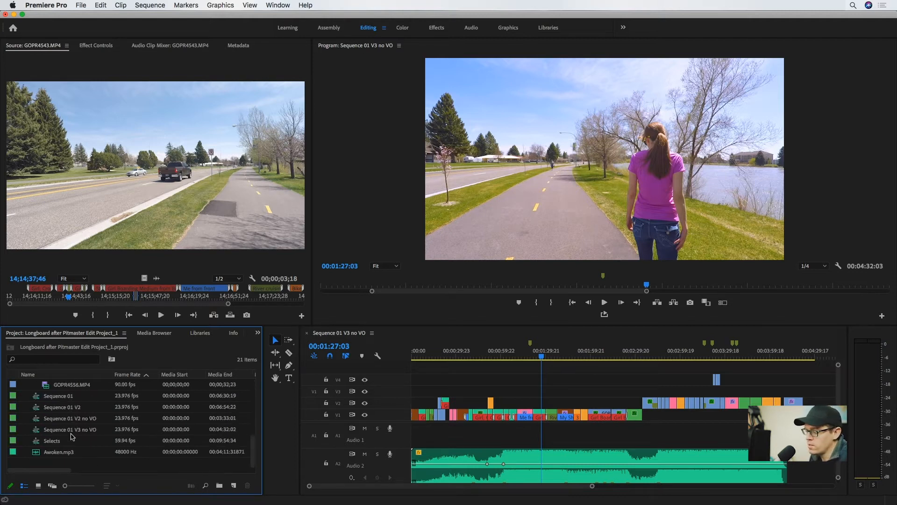
scroll(70, 425, up, 3)
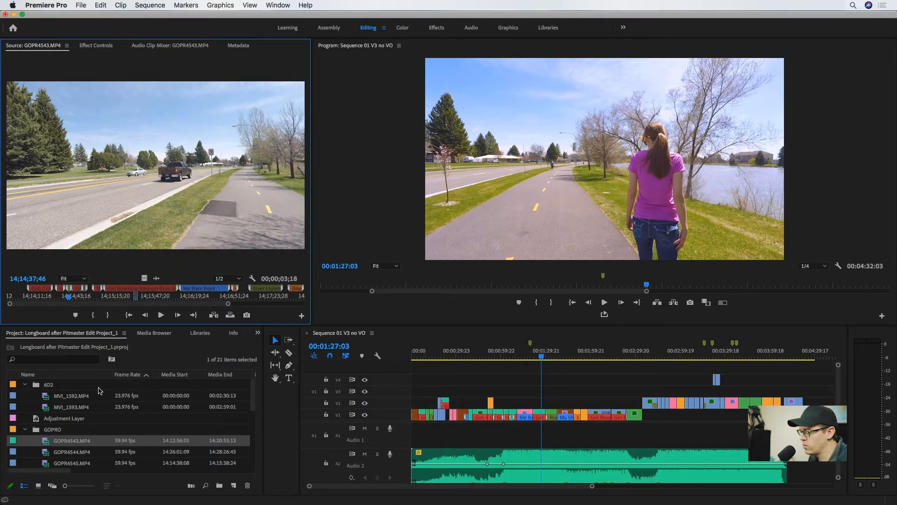
scroll(100, 390, down, 8)
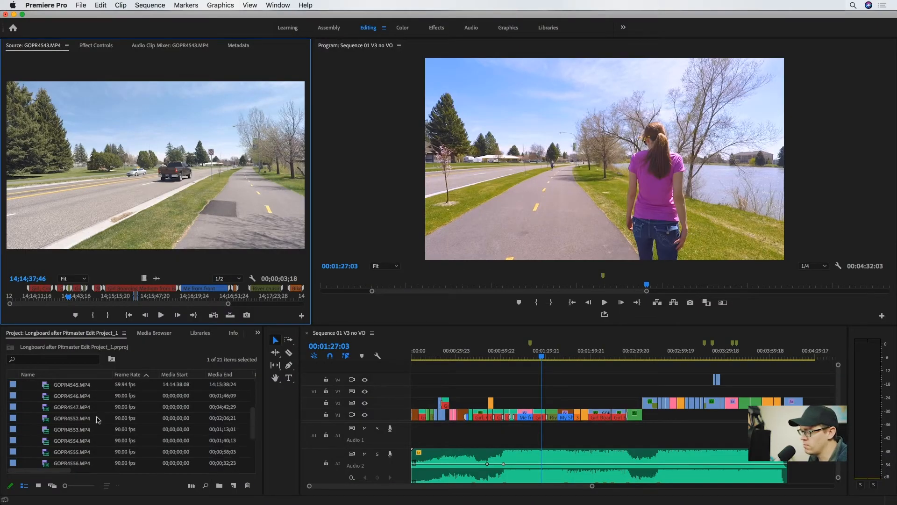
scroll(99, 425, up, 8)
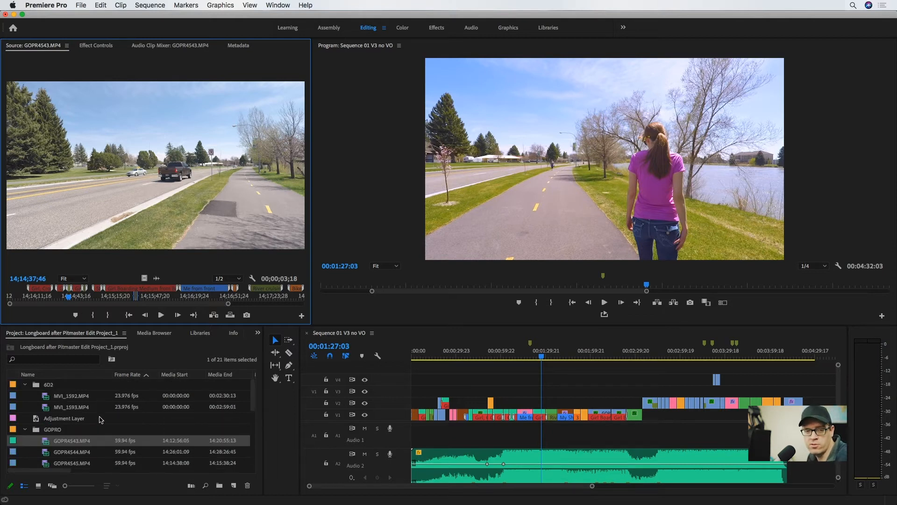
scroll(99, 417, down, 7)
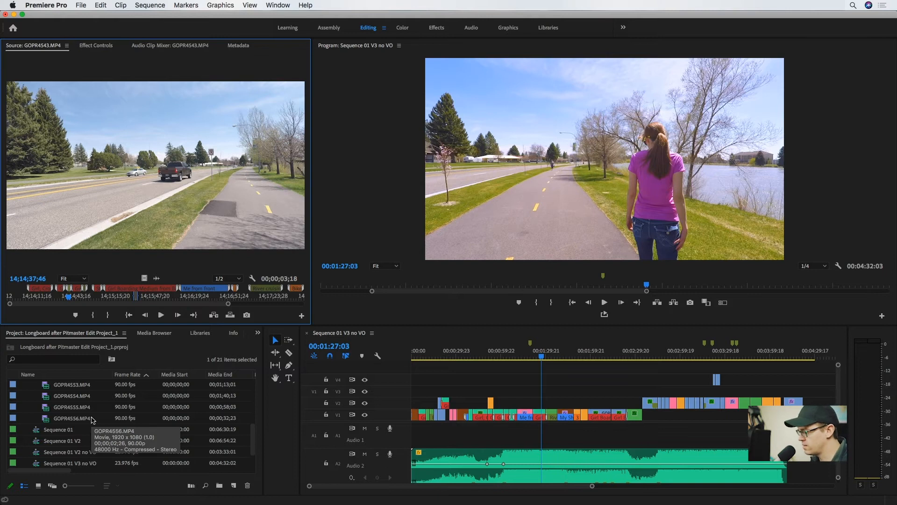
Save the project and select the Sequence 01 V2 no VO item among the project's sequences
scroll(104, 417, down, 3)
key(super+s)
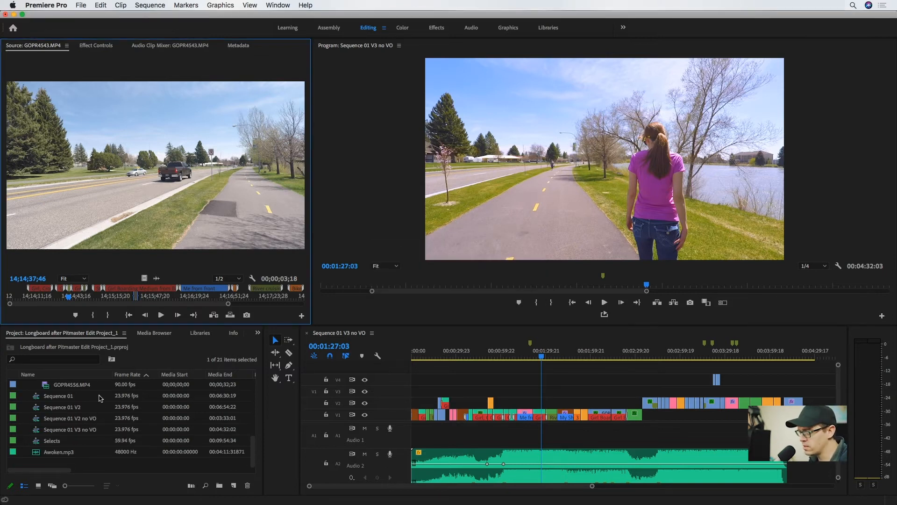
click(99, 397)
click(99, 407)
click(105, 417)
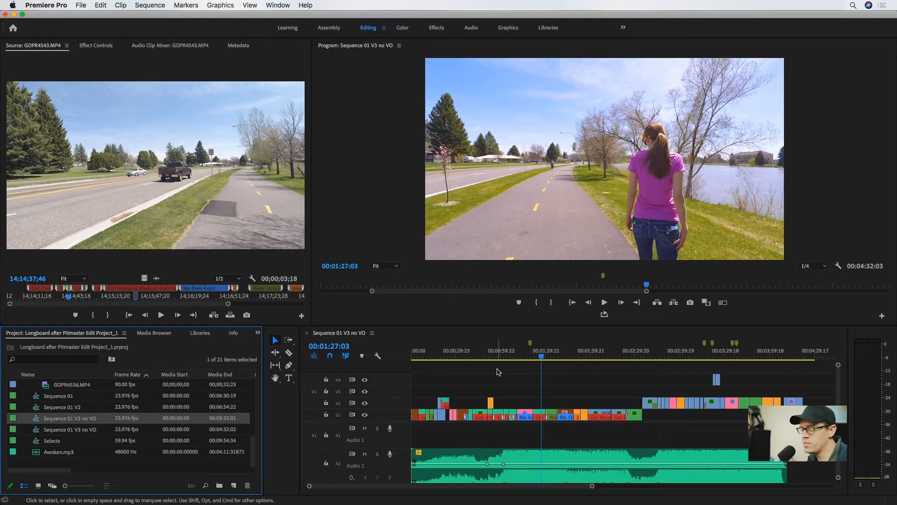
Move the sequence playhead to 00:02:12:10 and display the list of markers in the open sequence
click(498, 372)
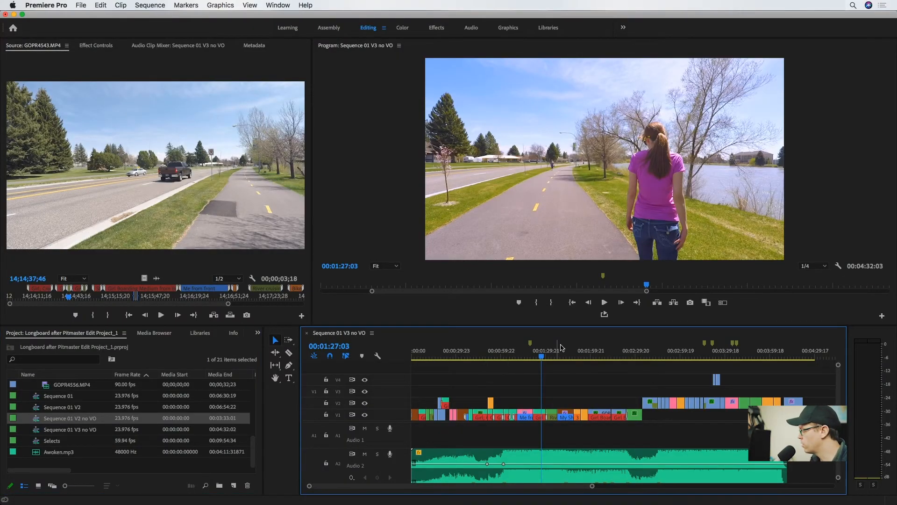
drag(562, 348, 610, 366)
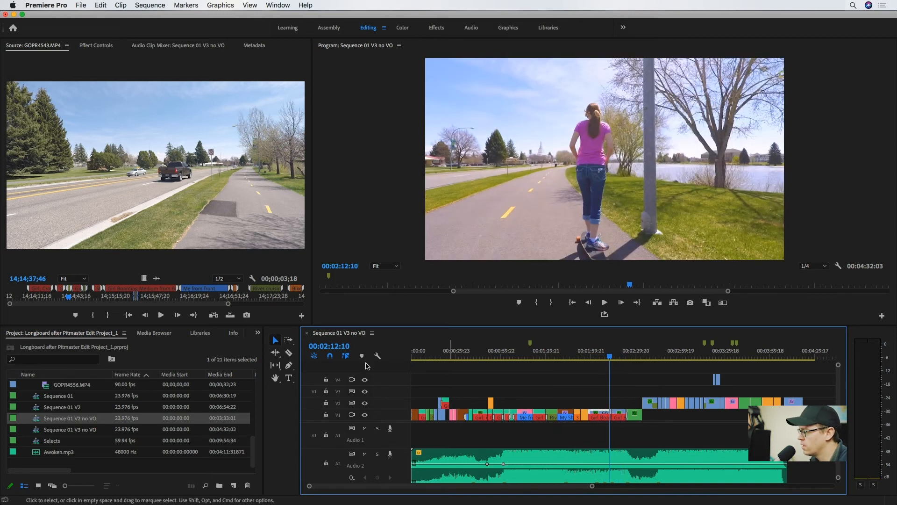
click(257, 332)
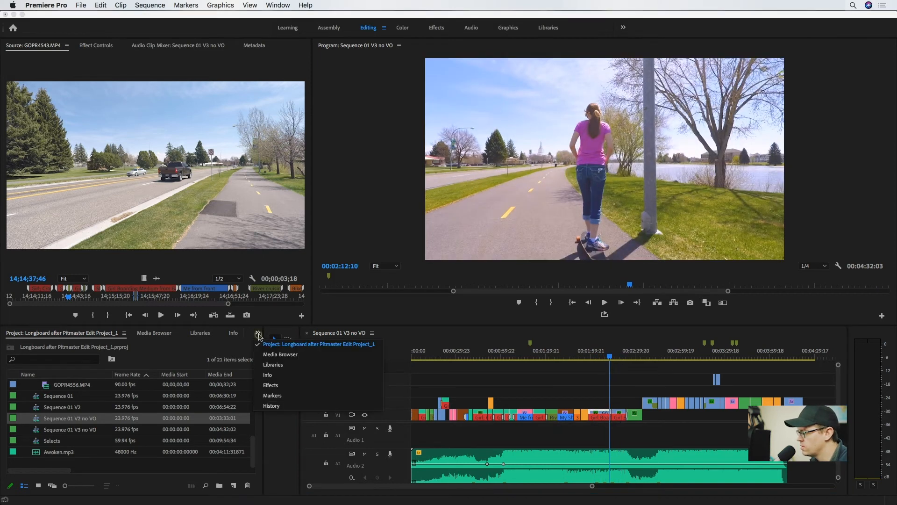
click(272, 396)
click(571, 369)
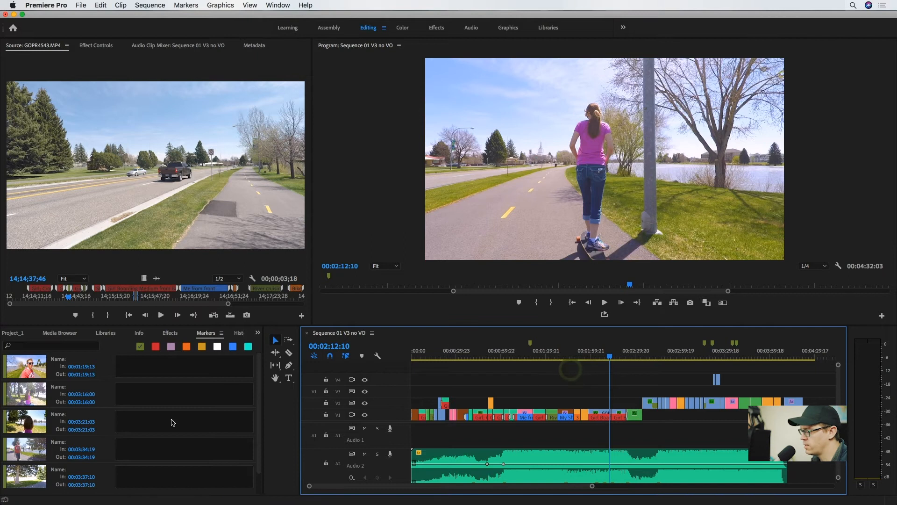
click(83, 347)
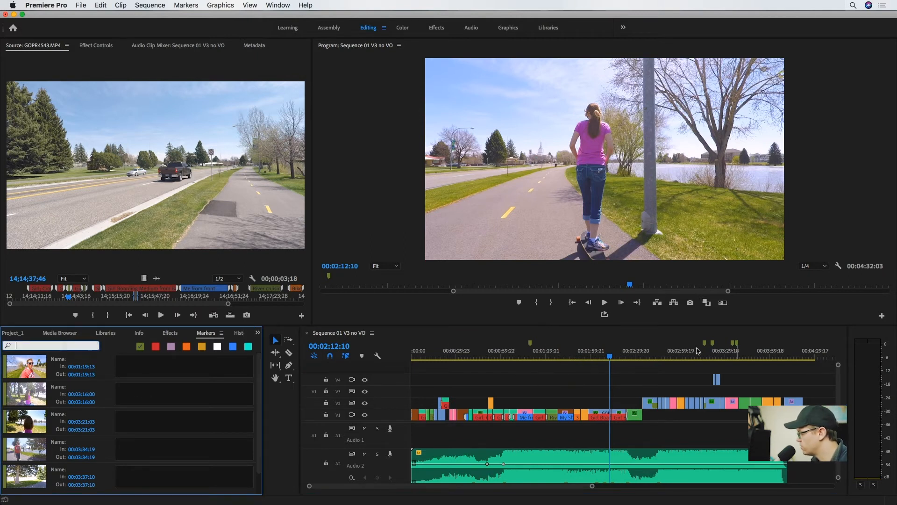
Clear the green filter from the source clip's marker list, search it for "girl" and look through the matches
click(131, 210)
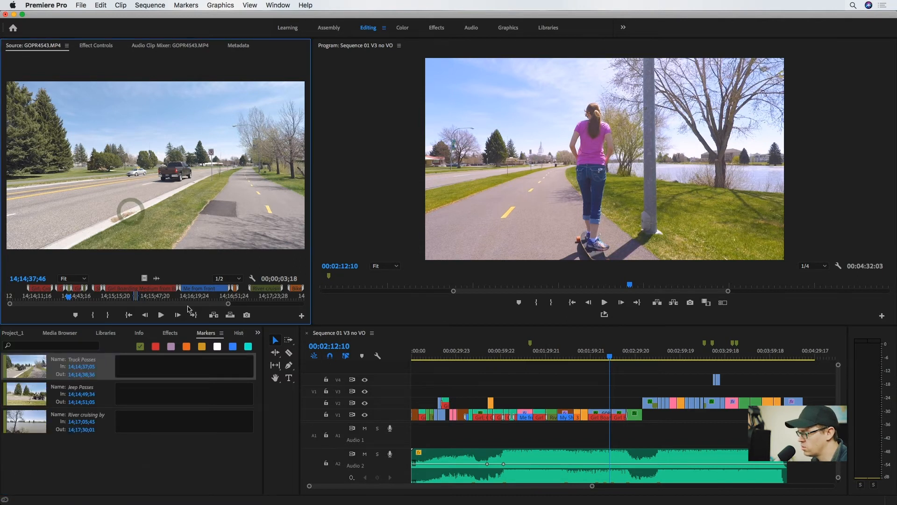
click(140, 347)
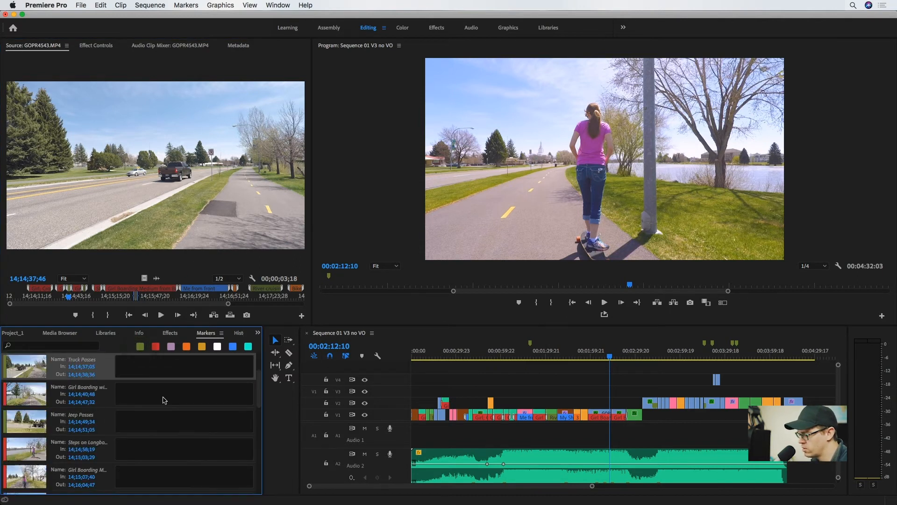
click(85, 348)
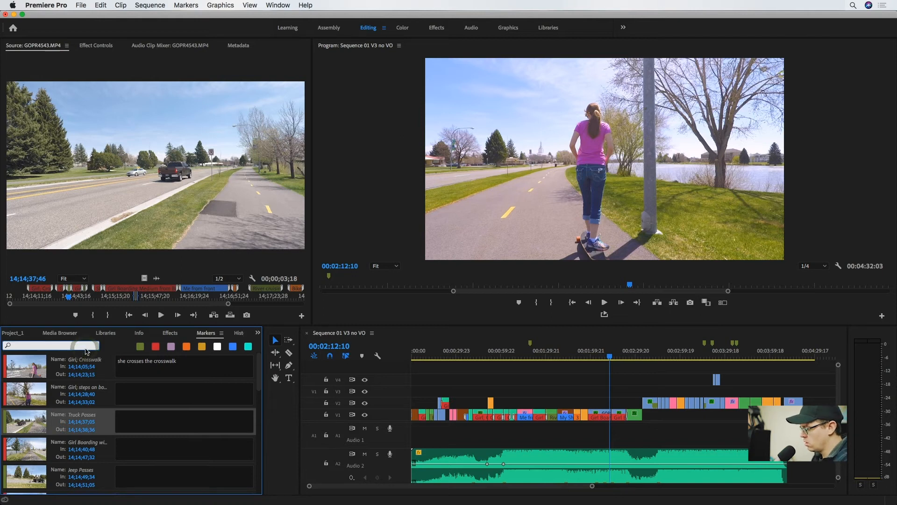
text(girl)
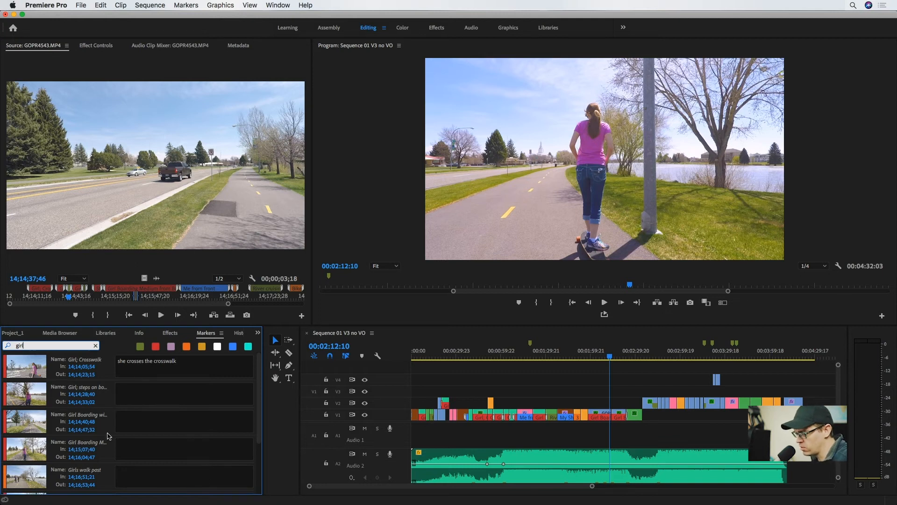
scroll(108, 436, down, 2)
scroll(108, 440, up, 2)
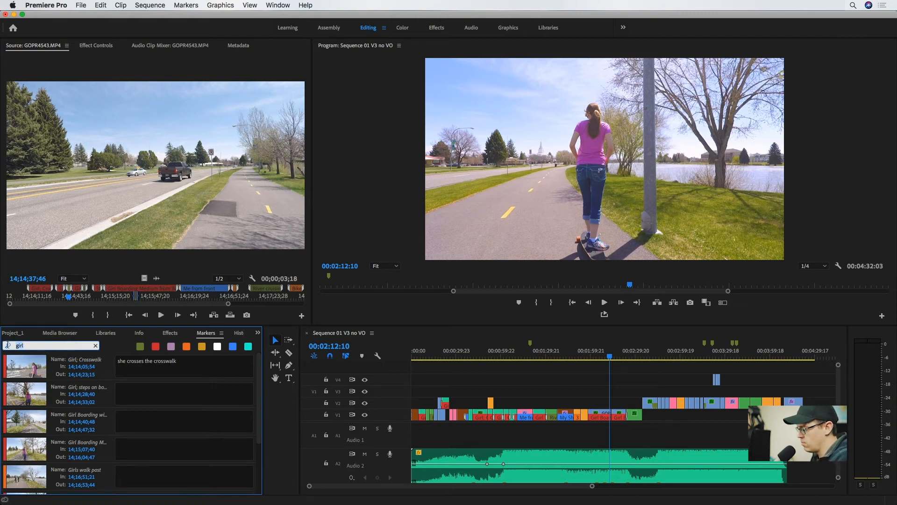
Search the source clip's marker list for "truck" in place of the previous term
text(tru)
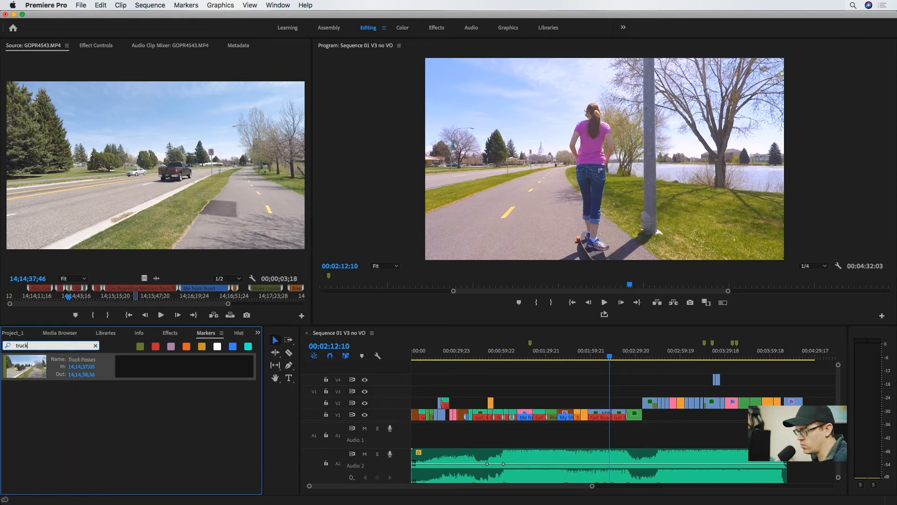
text(ck)
key(Return)
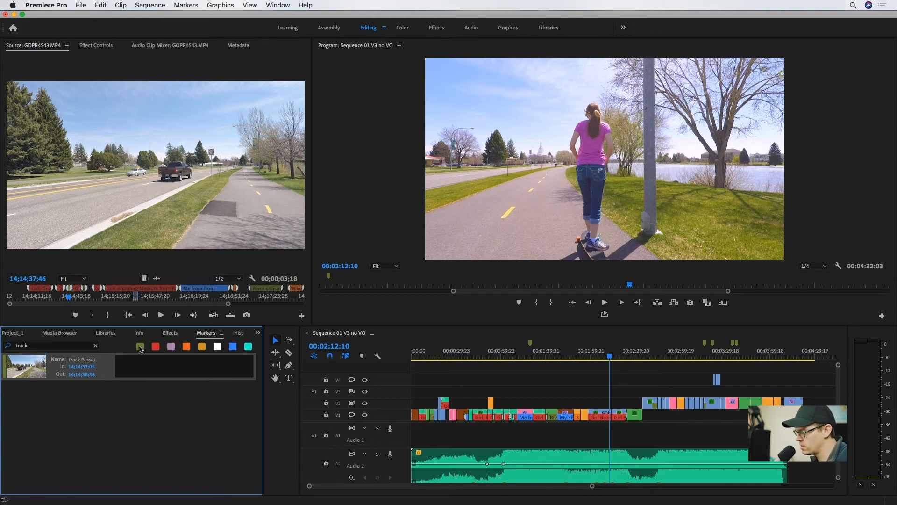
Filter the marker list to orange, clear the search text and view the Girls walk past, Bike Dude, Girl Runner and 3 wheel guy shots
click(186, 347)
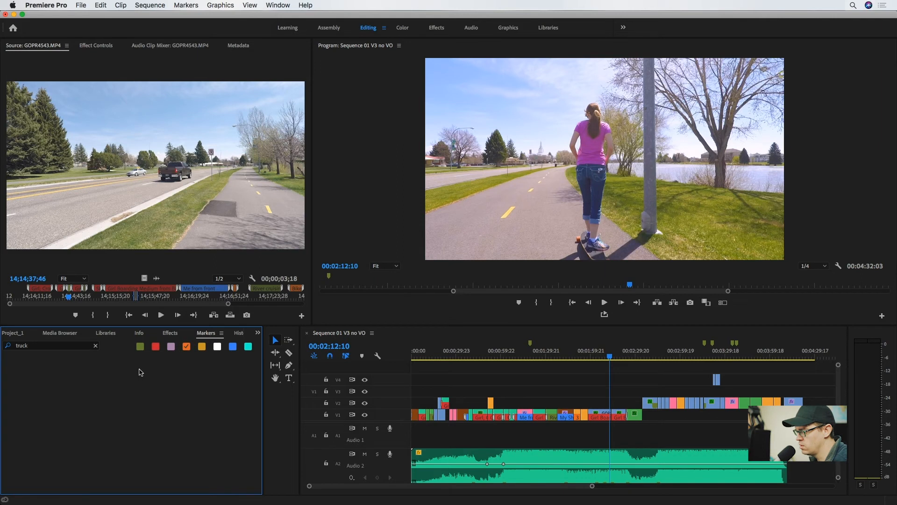
click(96, 347)
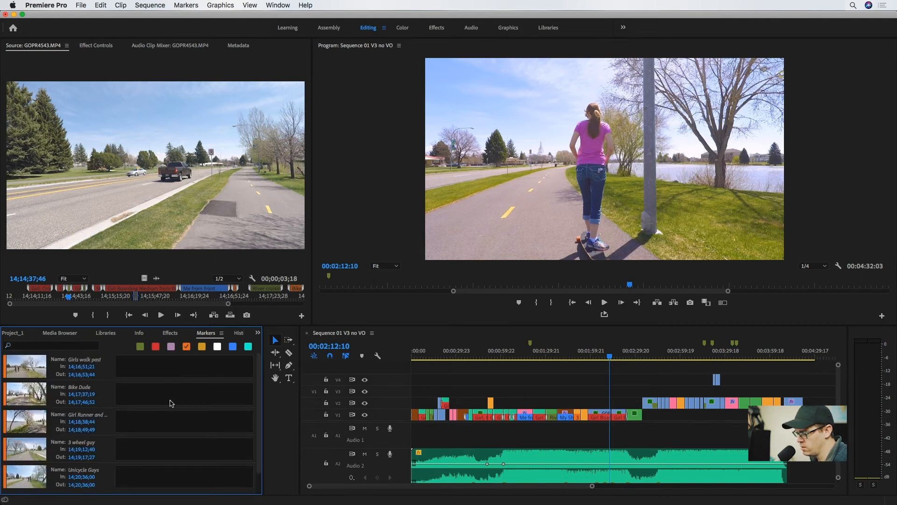
click(36, 377)
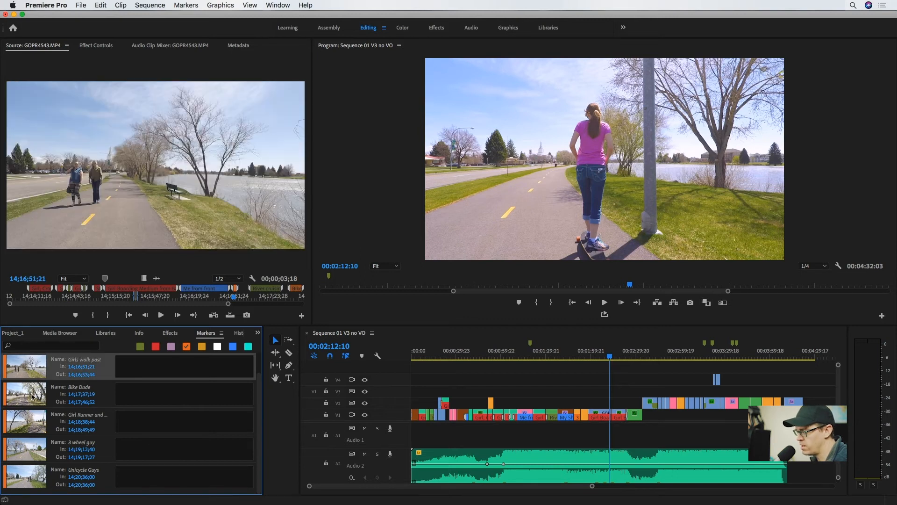
click(33, 396)
click(30, 426)
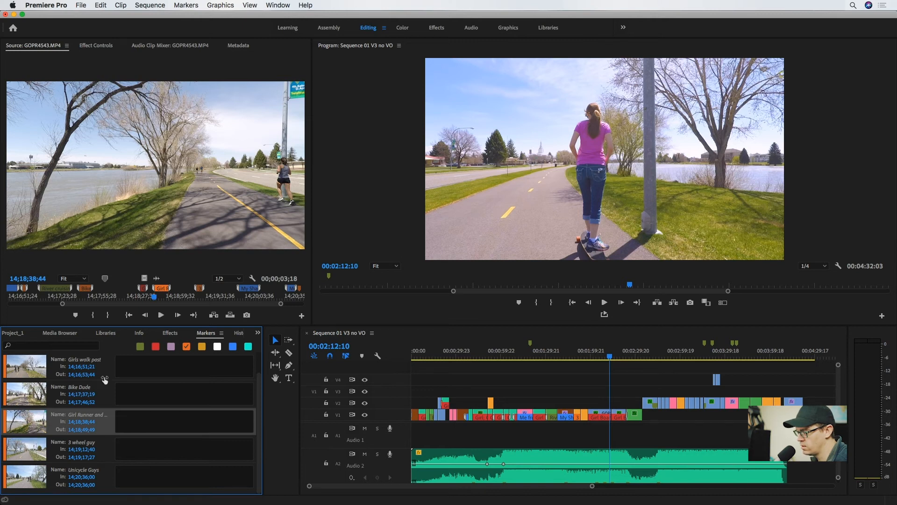
click(34, 449)
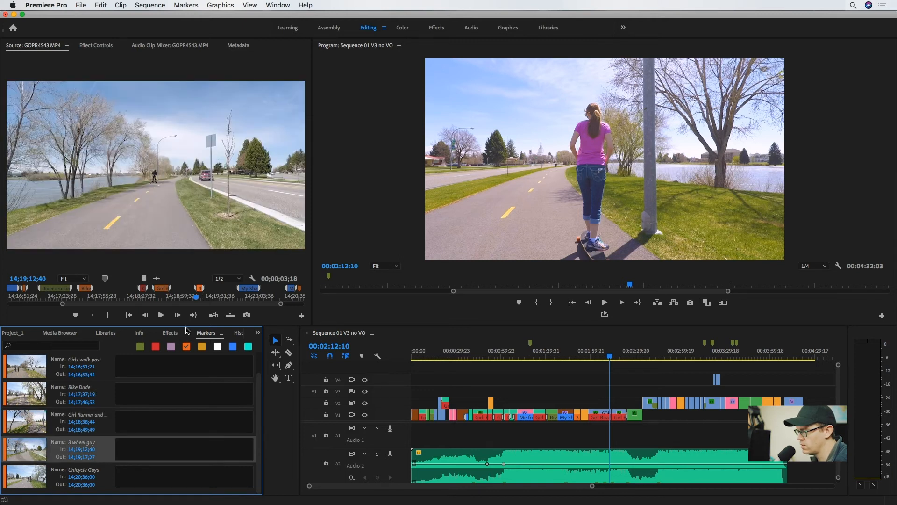
drag(197, 300, 202, 303)
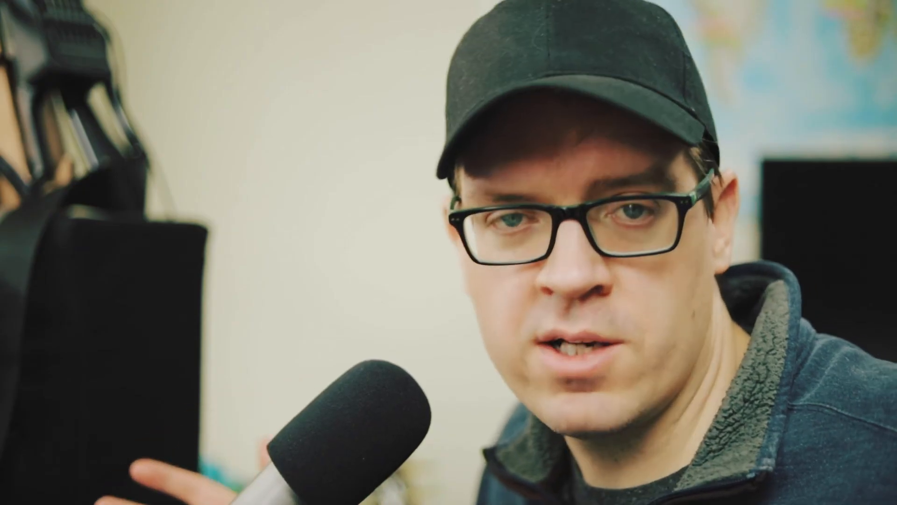